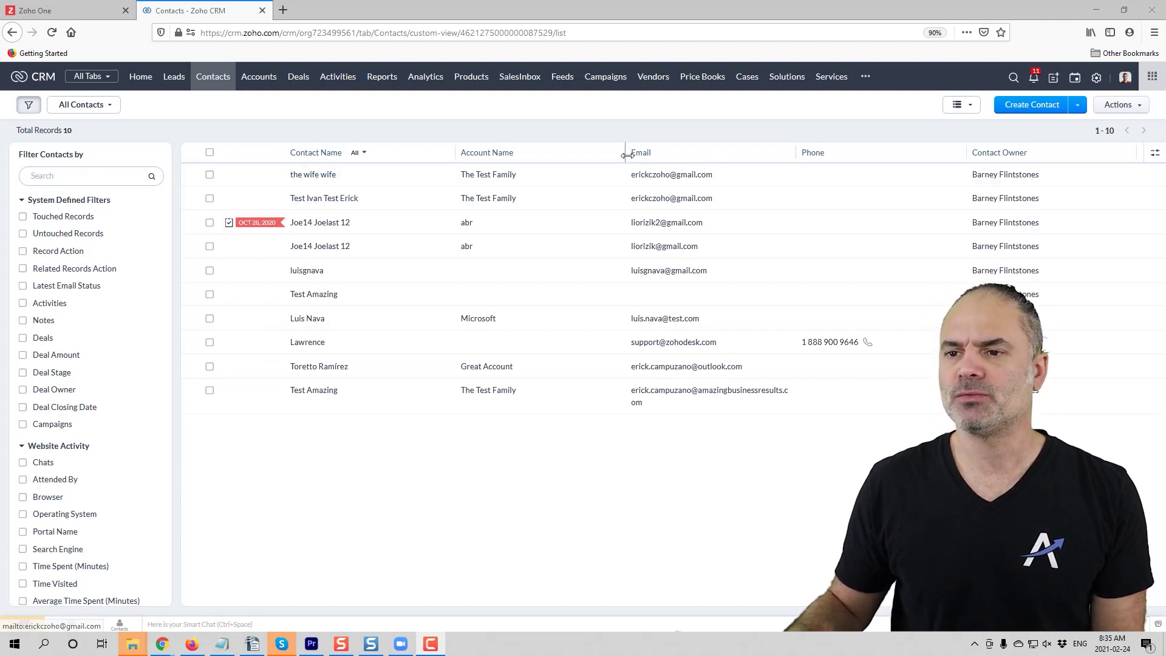
Narrow the Account Name column, then filter contacts by letter C and clear the filter.
drag(628, 155, 575, 165)
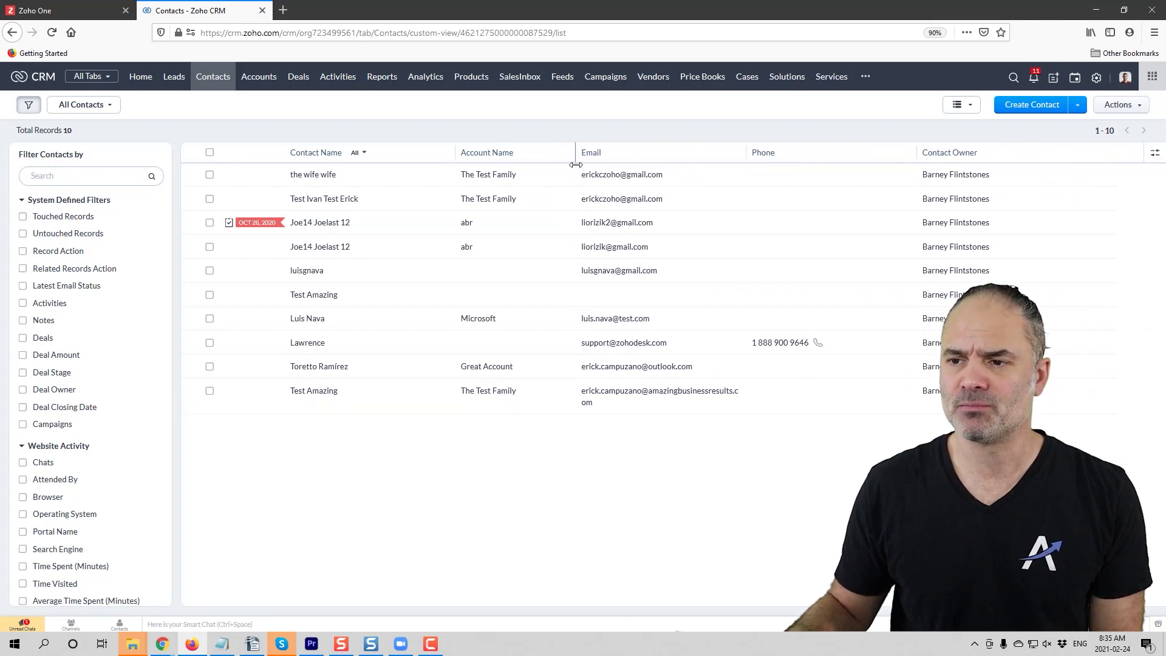
click(364, 153)
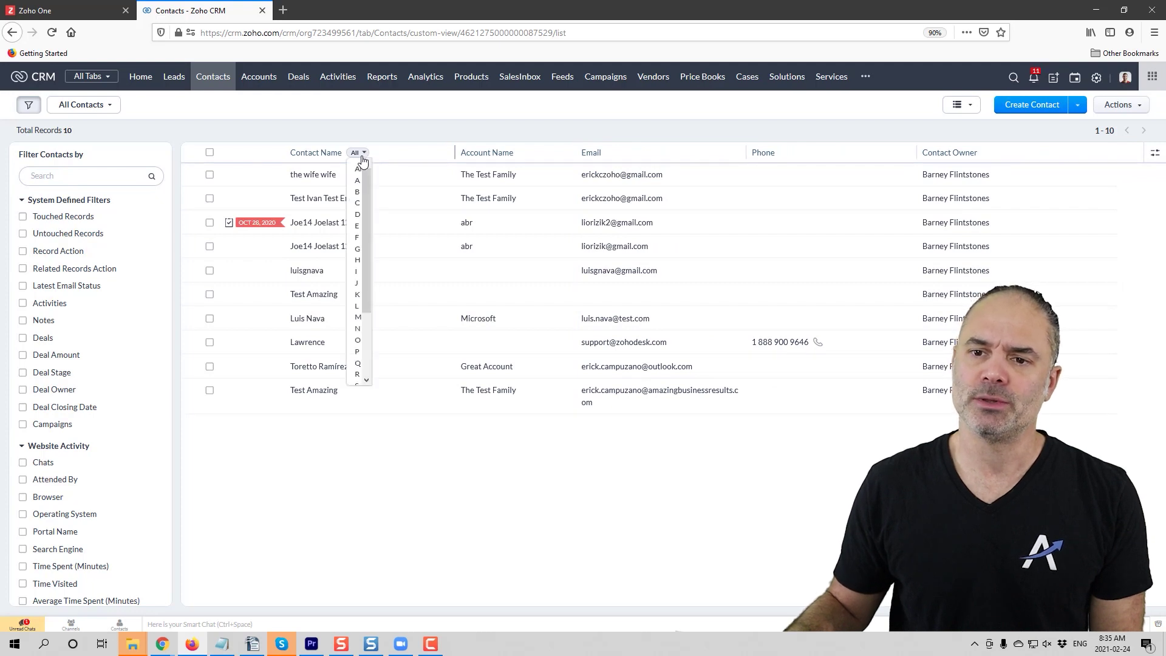
click(358, 204)
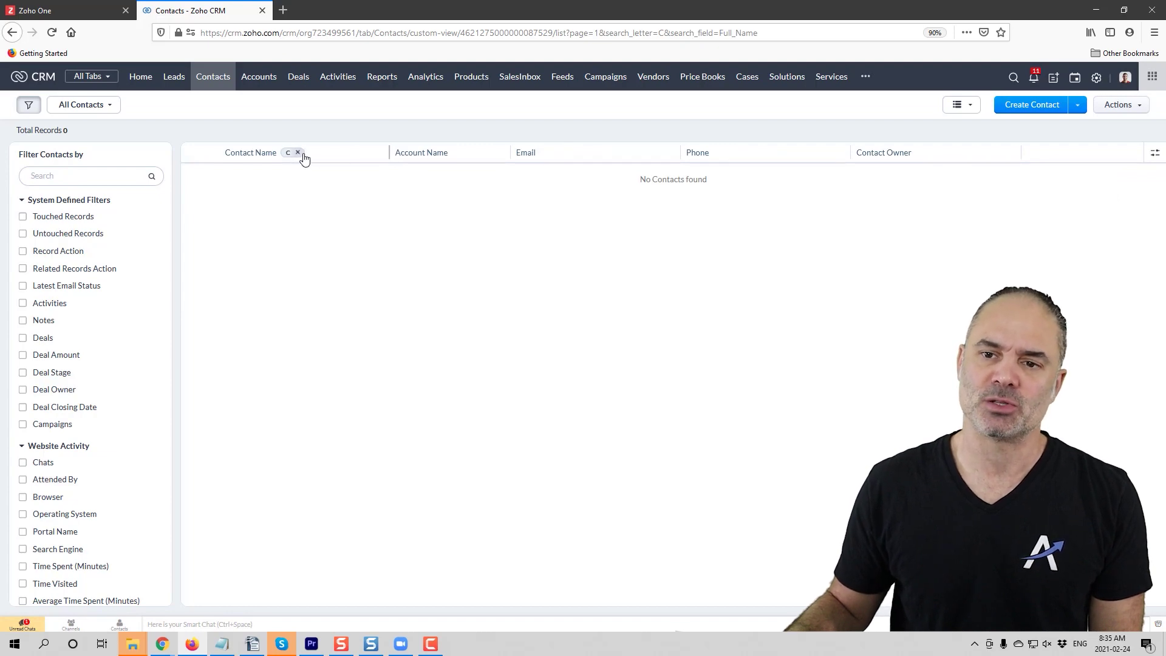
click(298, 153)
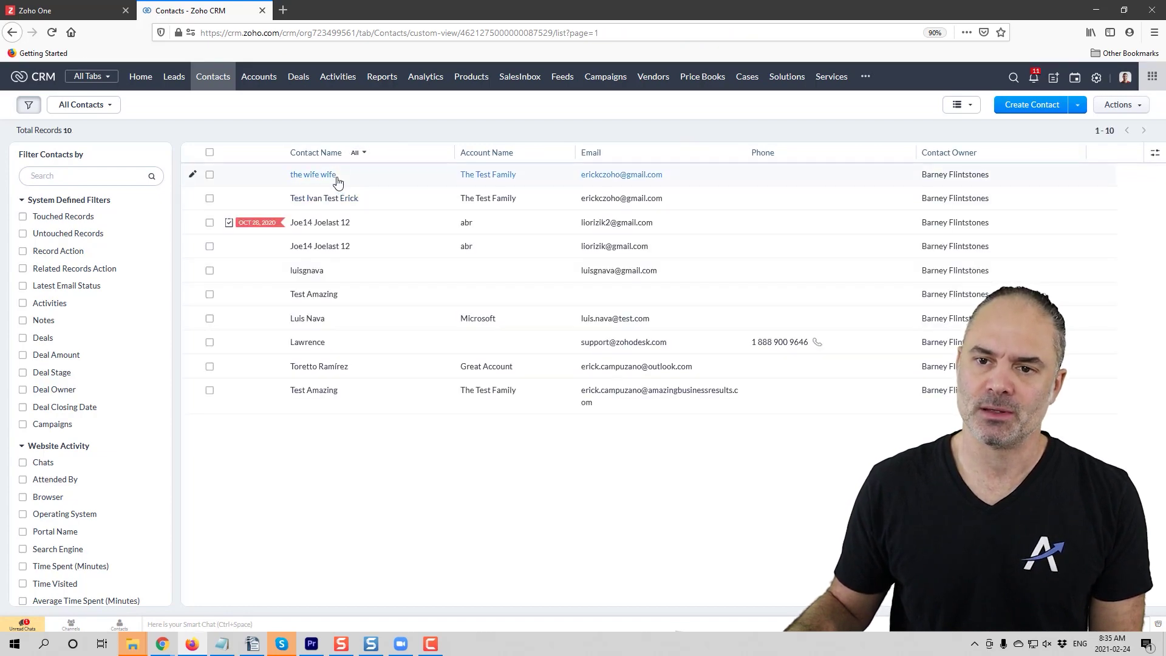
Filter contacts by letter T, reset to All, and close the Asc/Desc sort menu unchanged.
click(358, 153)
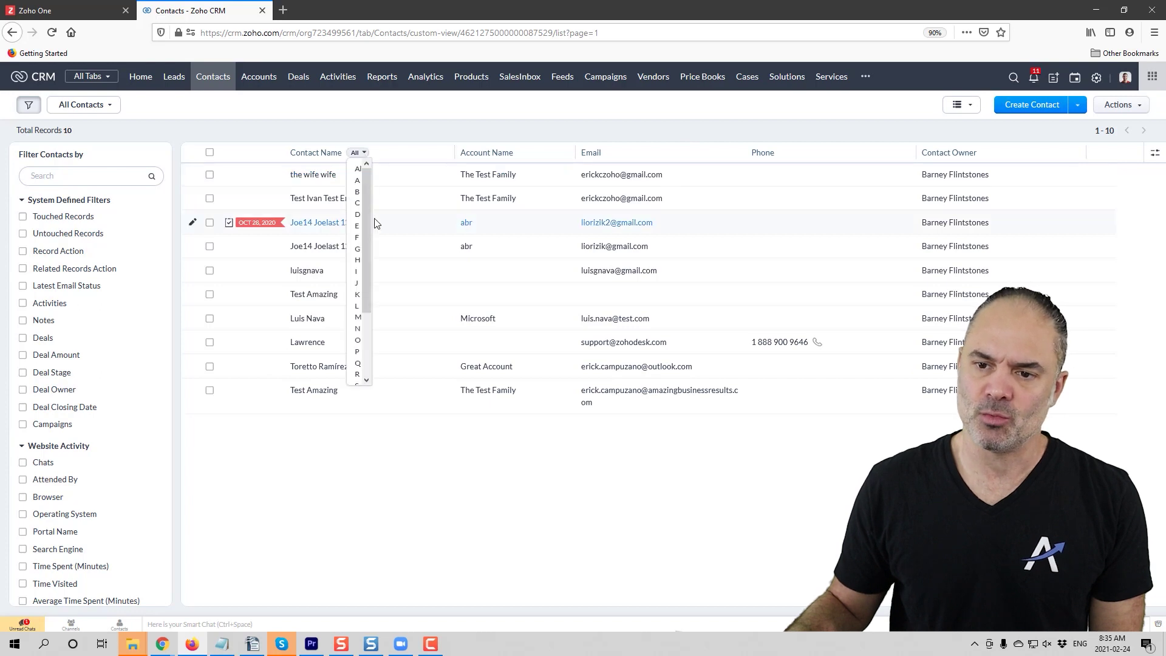
scroll(355, 337, down, 2)
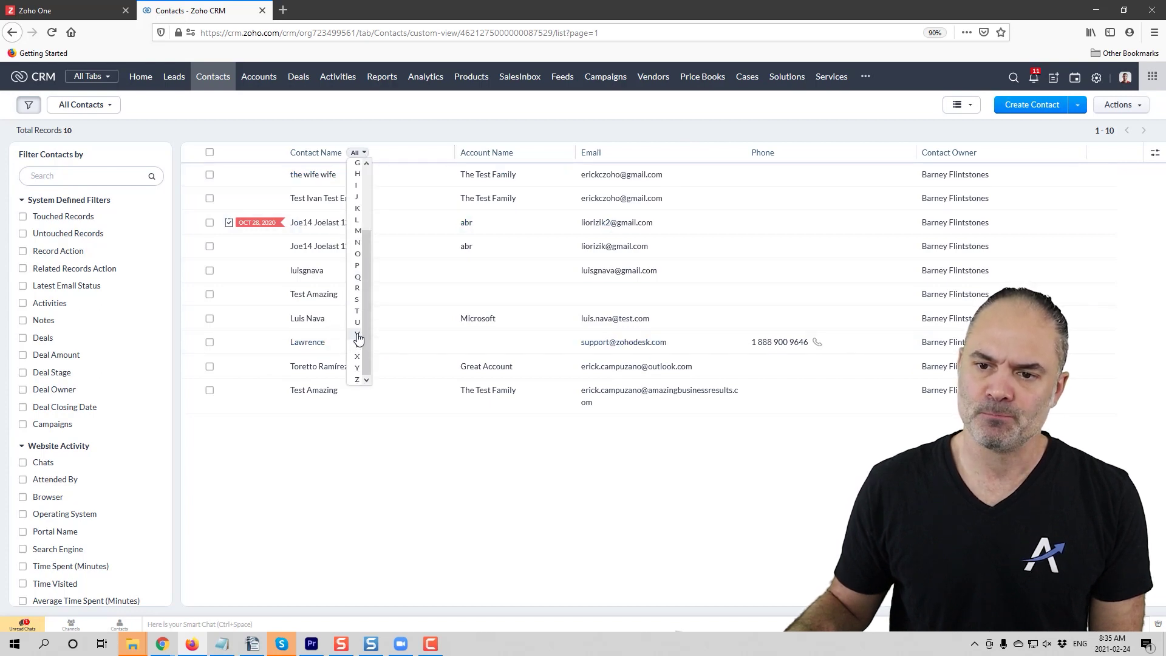
click(357, 312)
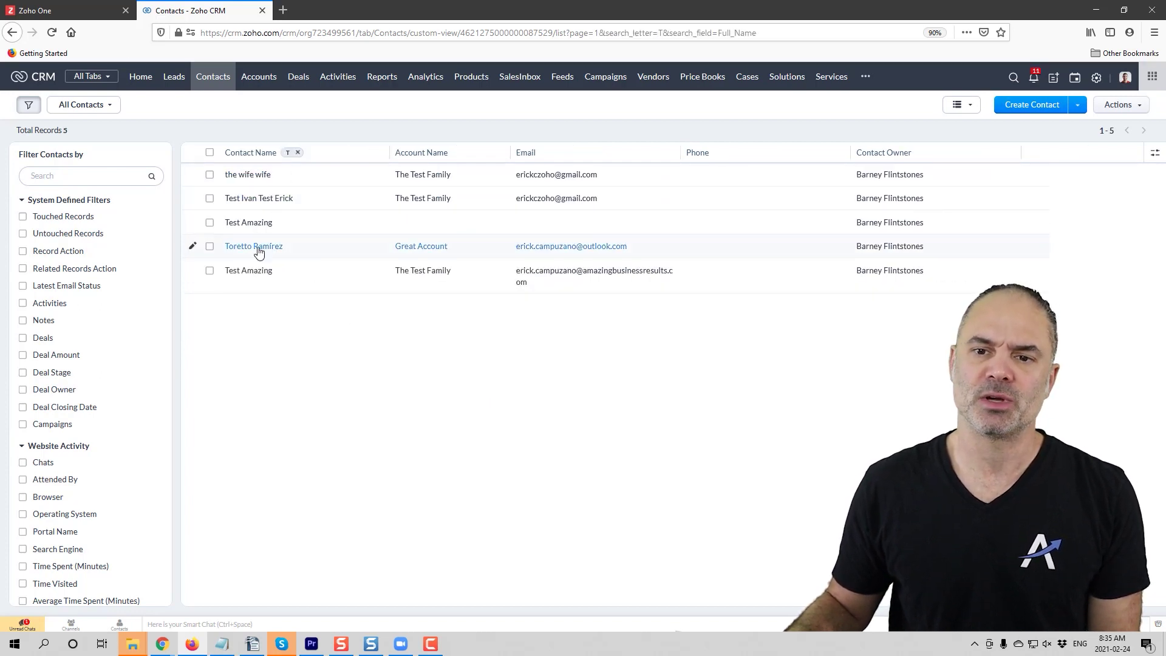
click(298, 152)
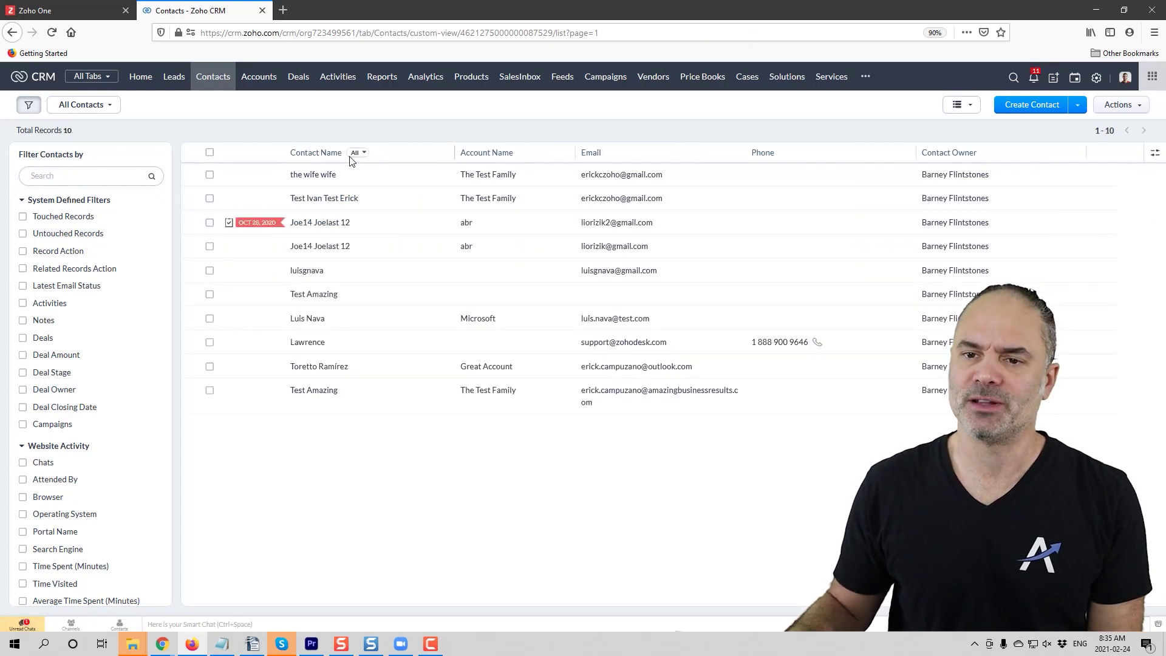
click(317, 157)
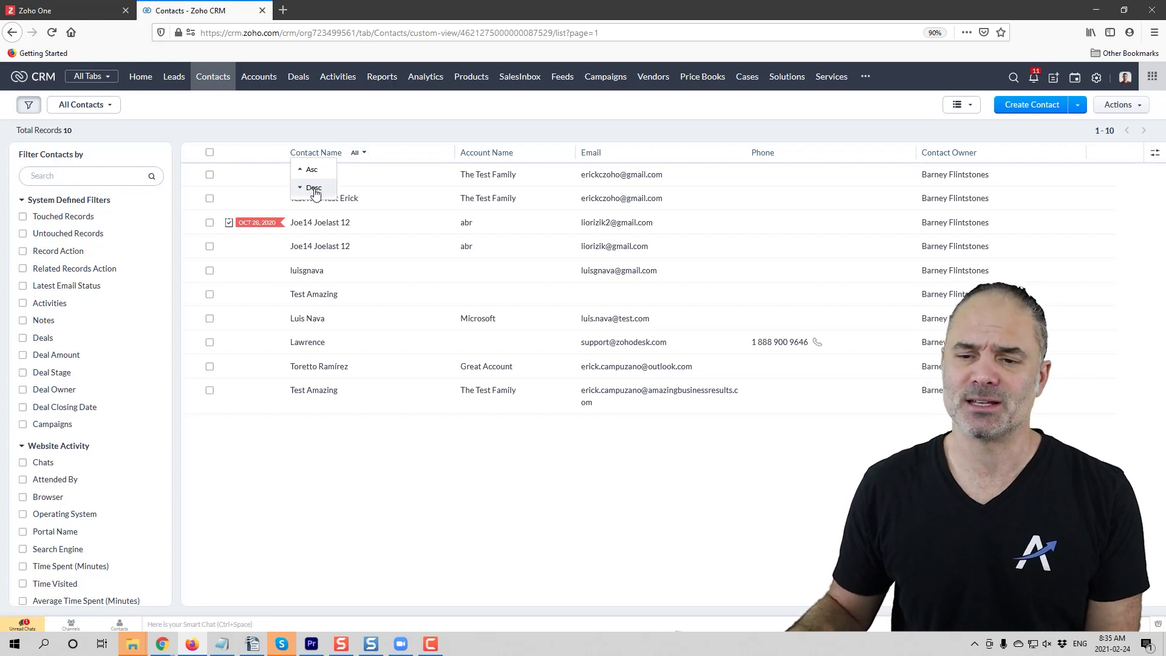
click(437, 123)
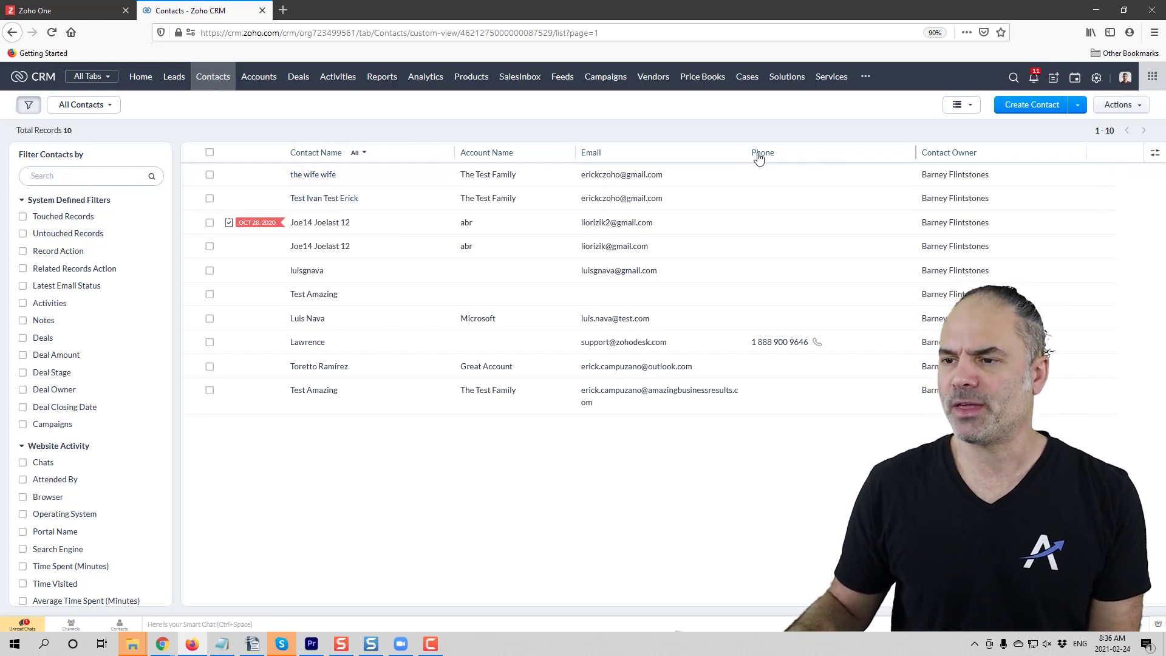
Narrow the Email column and set long cell text to Clip Text.
mouse_move(747, 153)
mouse_down()
mouse_move(695, 154)
mouse_move(750, 156)
mouse_move(698, 157)
mouse_move(728, 156)
mouse_up()
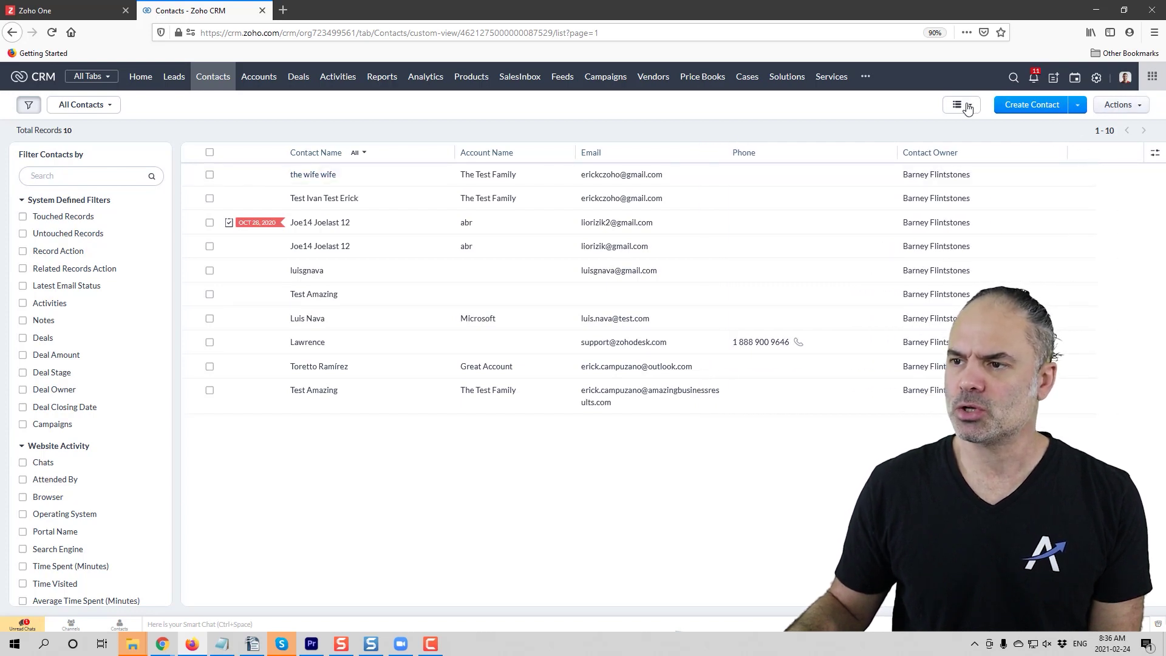
click(1155, 153)
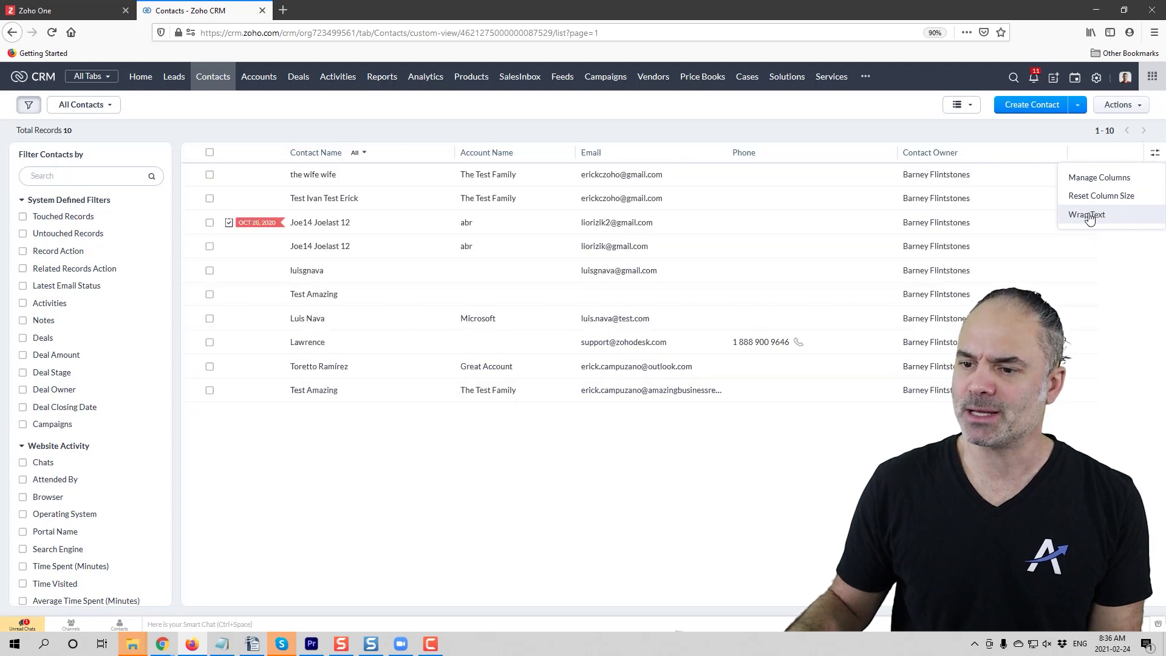
click(1088, 216)
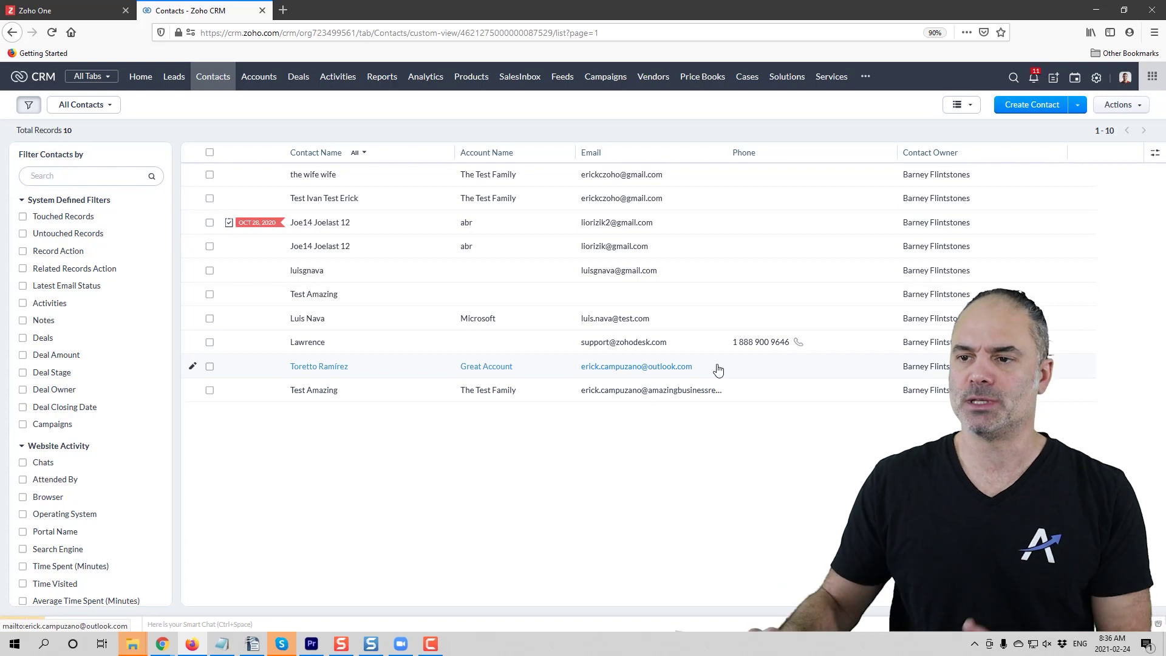
Narrow the Email column a bit further, dismissing the stray browser context menu.
mouse_move(725, 151)
mouse_down()
mouse_move(684, 152)
mouse_move(722, 154)
mouse_move(698, 156)
mouse_move(732, 171)
mouse_up()
right_click(692, 152)
key(Escape)
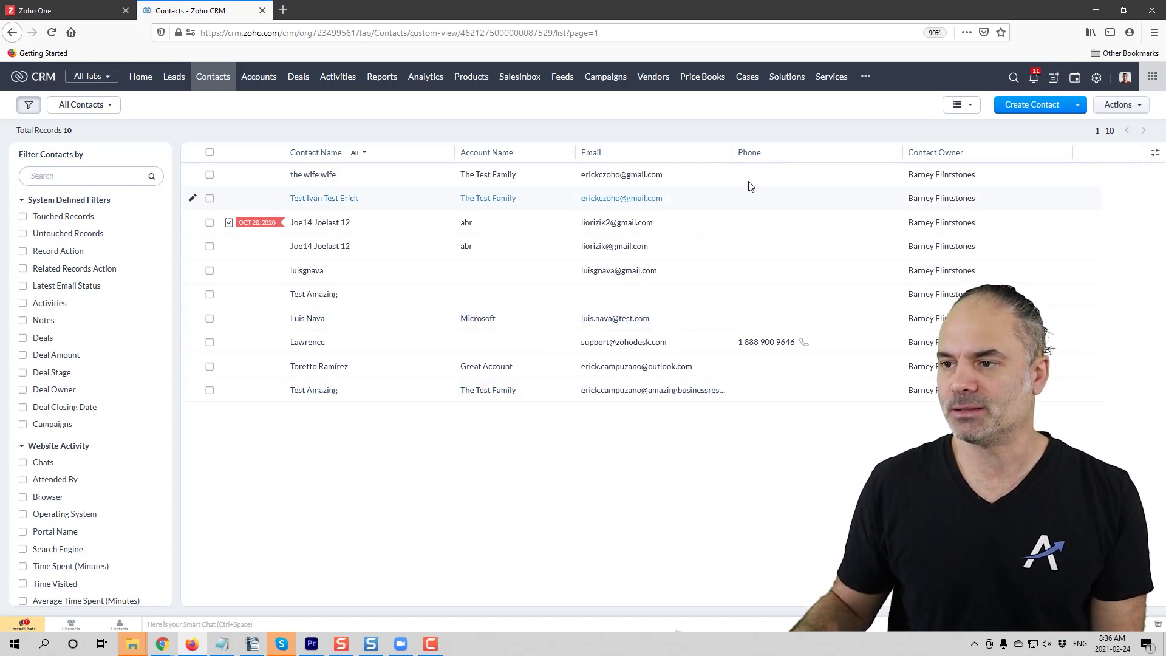
click(1156, 155)
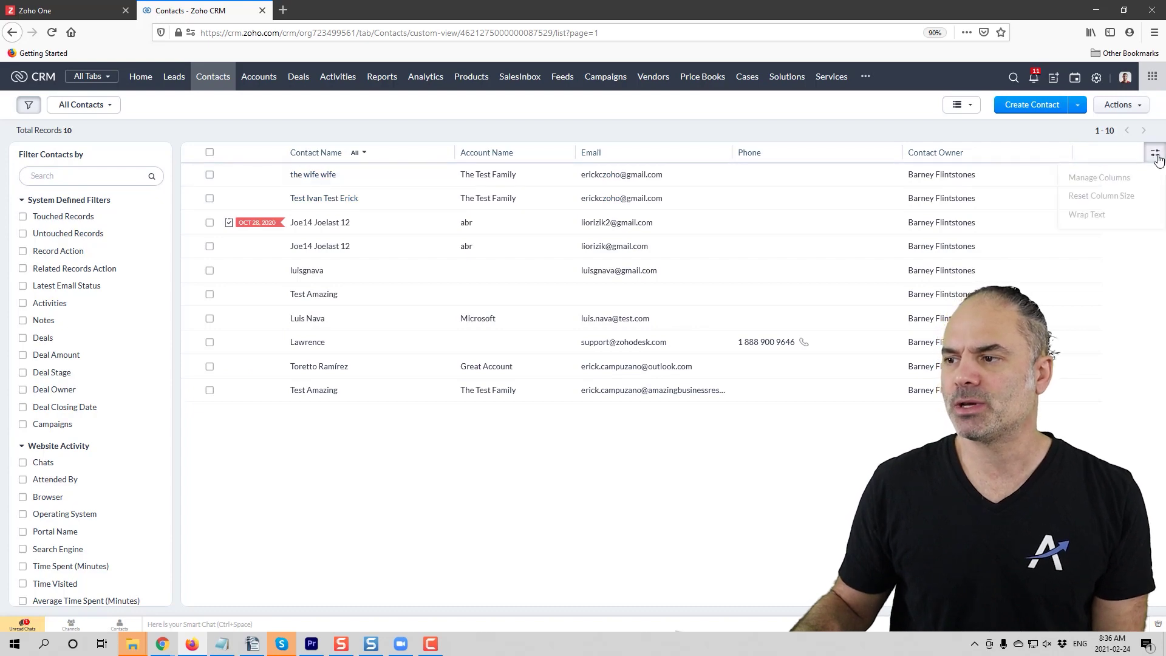
Add First Name, Last Name and Lead Source columns, place First and Last Name after Account Name, and save.
click(1124, 180)
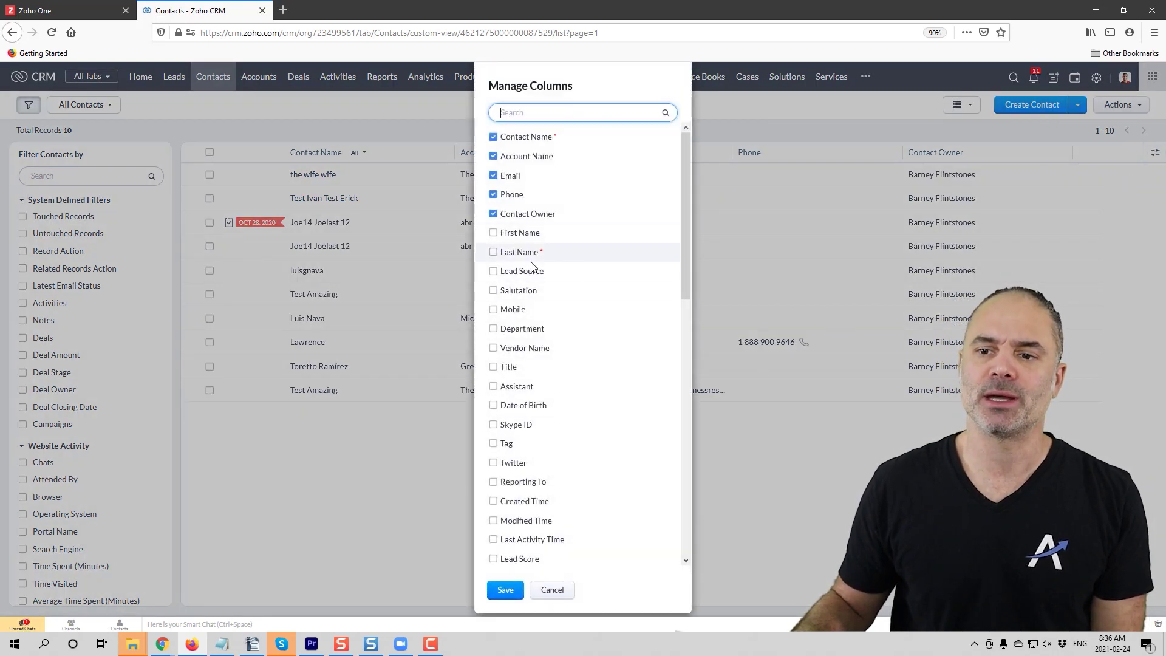
click(521, 232)
click(520, 253)
click(522, 271)
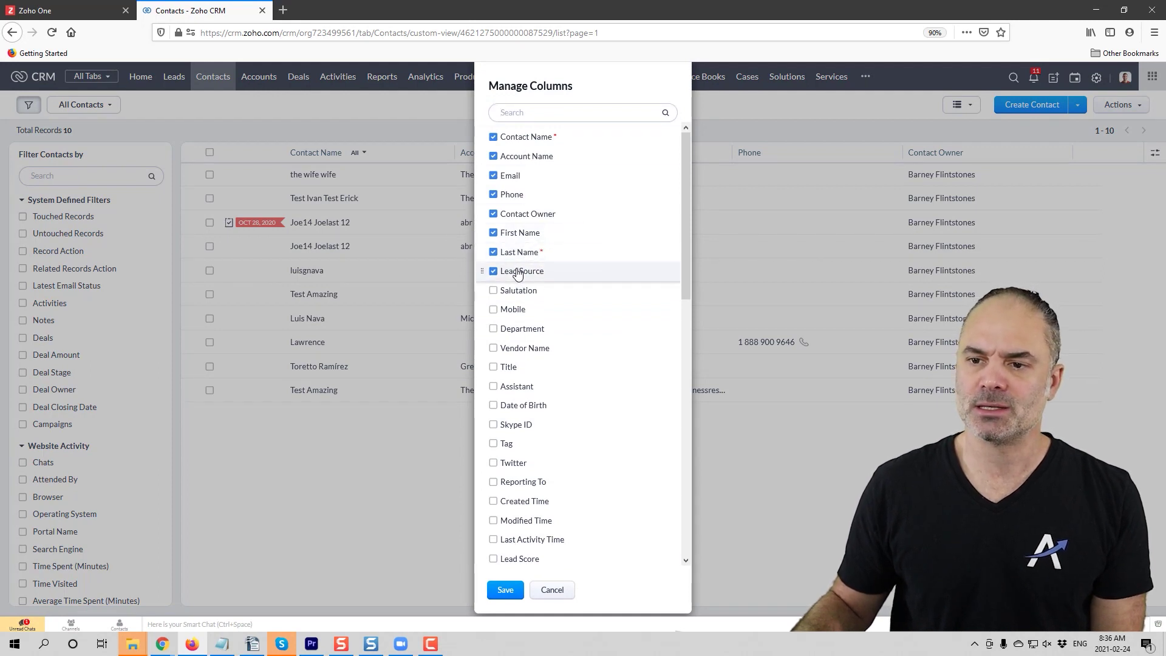
drag(489, 252, 489, 176)
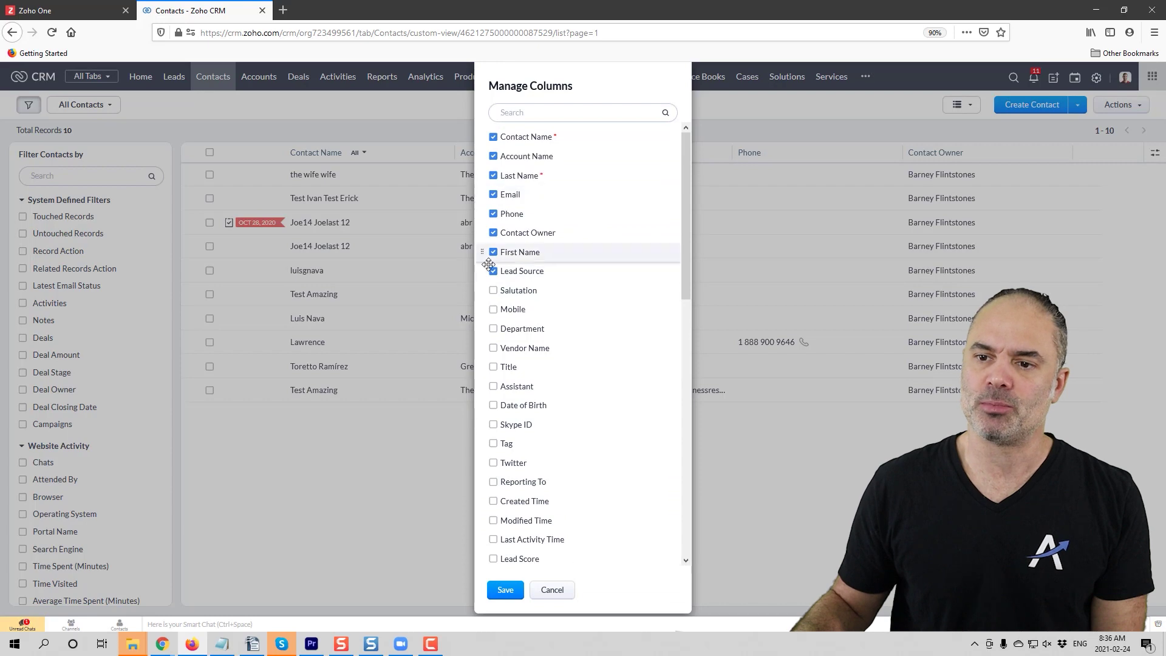
drag(486, 252, 486, 175)
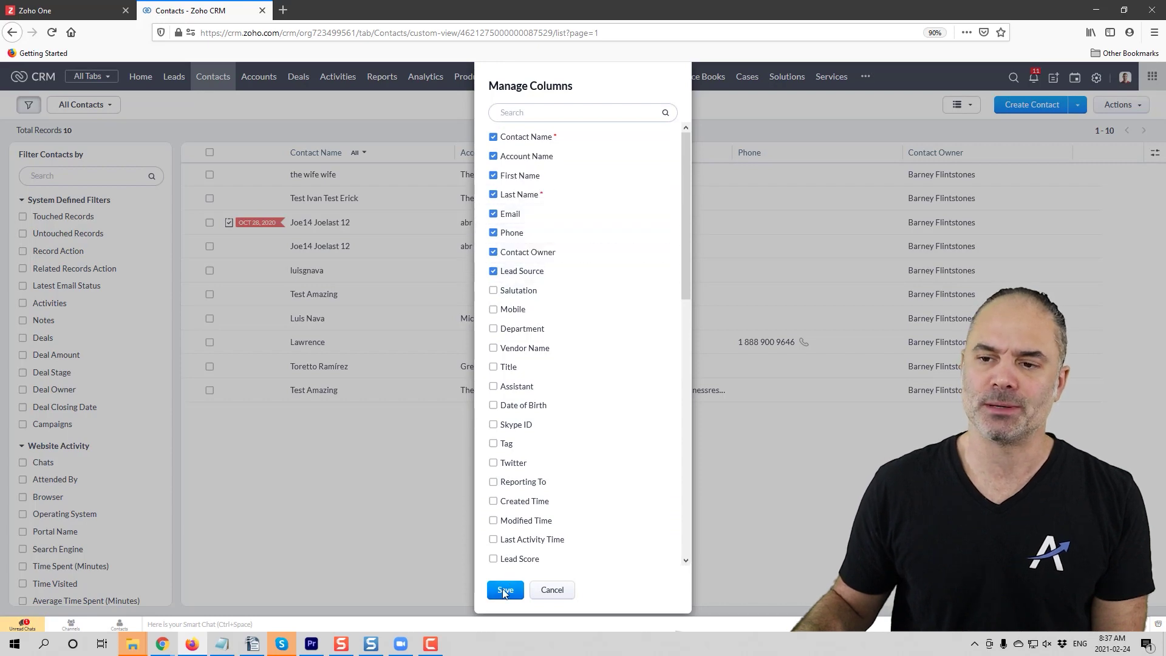
click(509, 592)
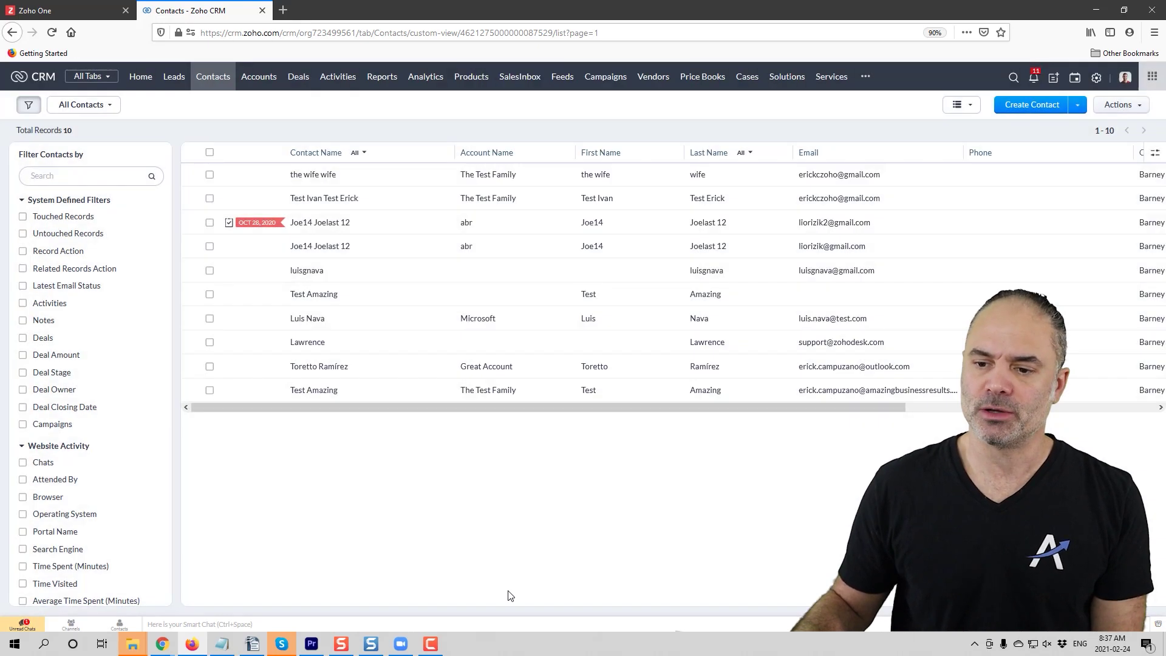
Open the Manage Columns list and close it without changes.
click(1157, 155)
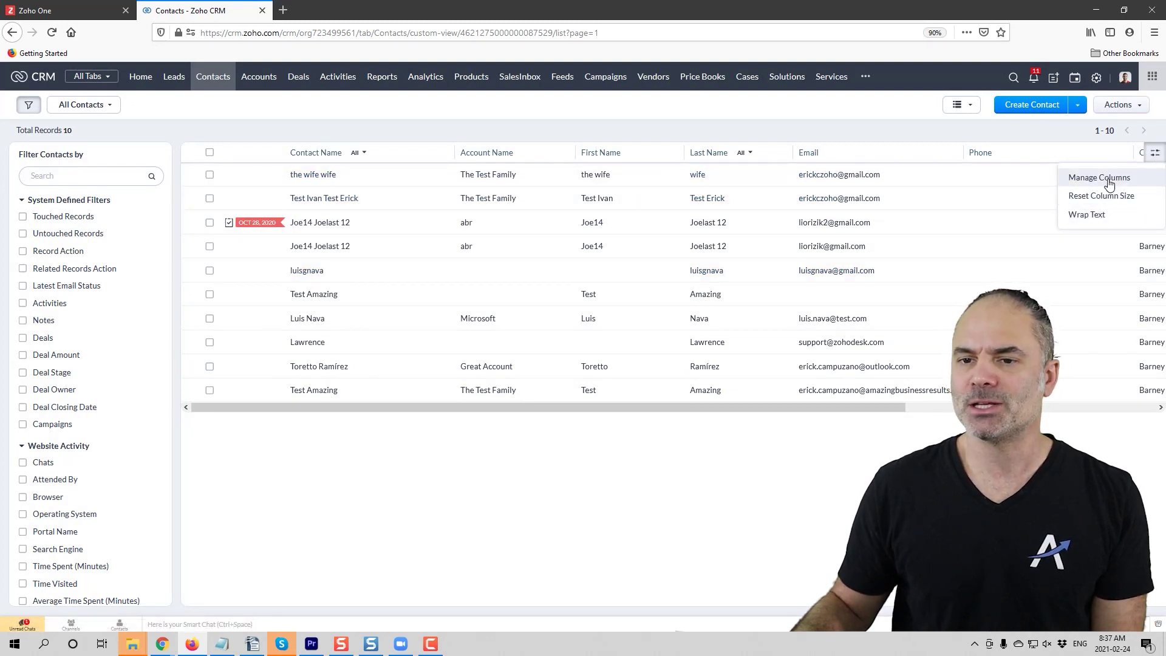
click(1099, 178)
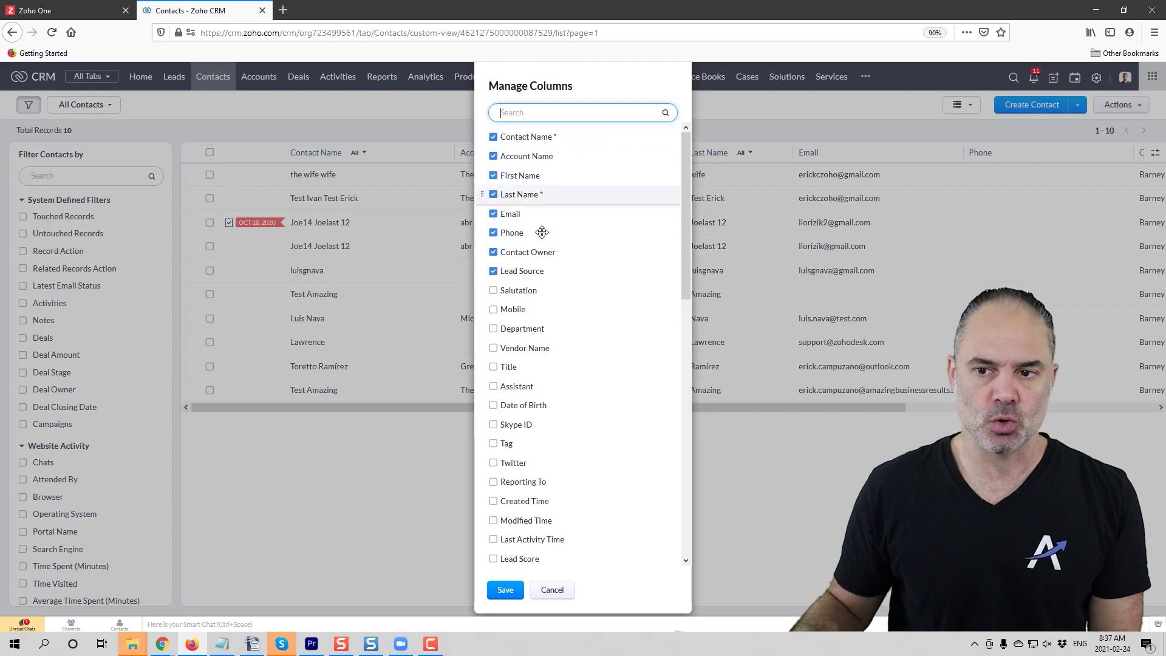
click(552, 590)
Reset all column widths to default, then open and close the Actions dropdown.
click(1156, 152)
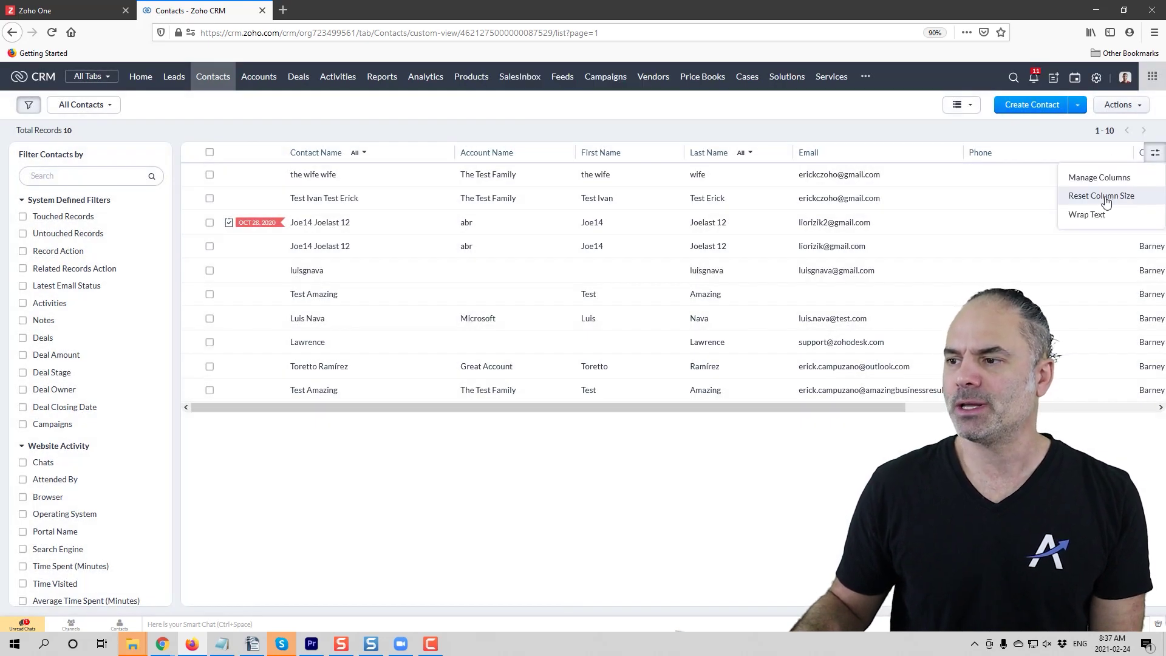
click(1124, 202)
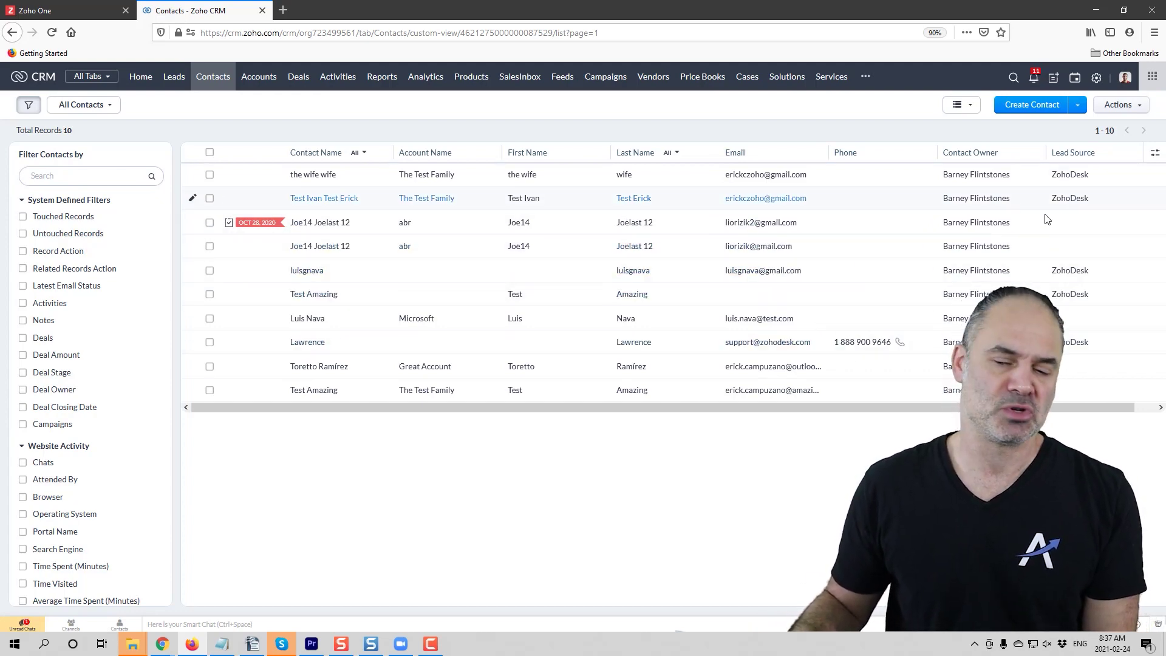
click(1143, 106)
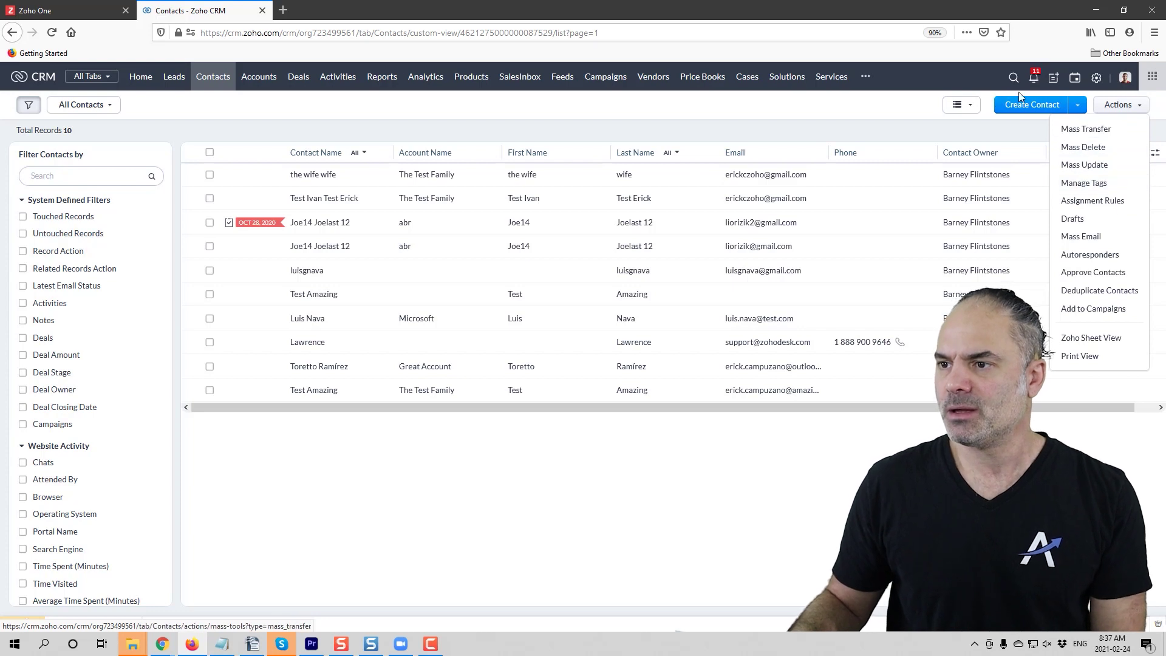
click(973, 106)
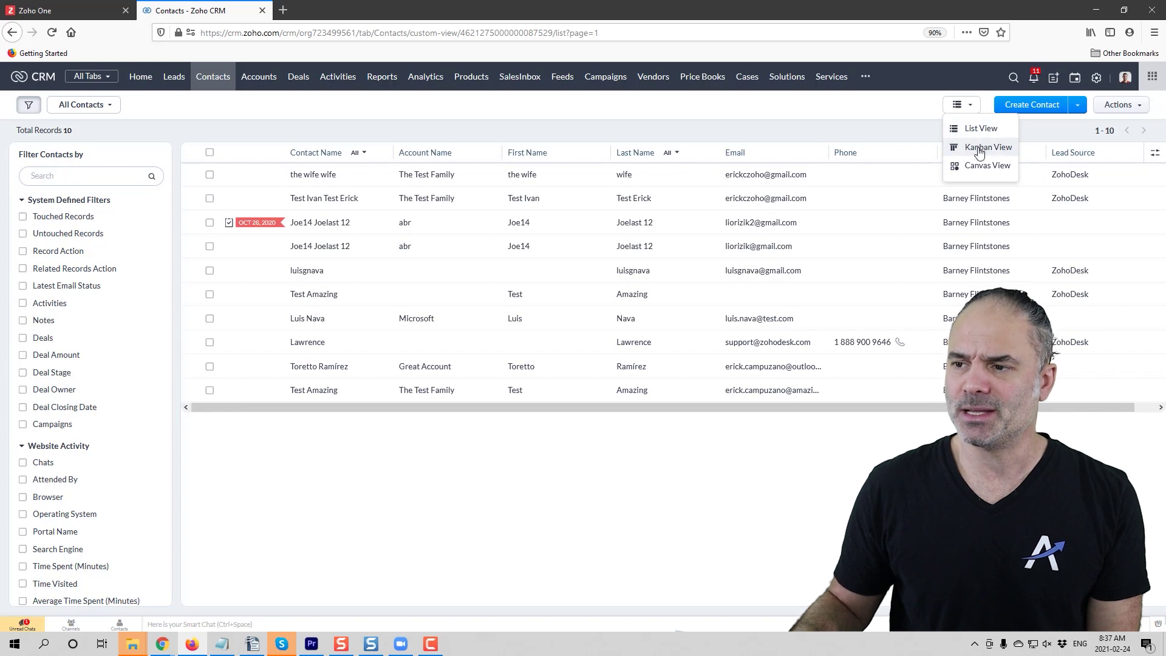
click(209, 152)
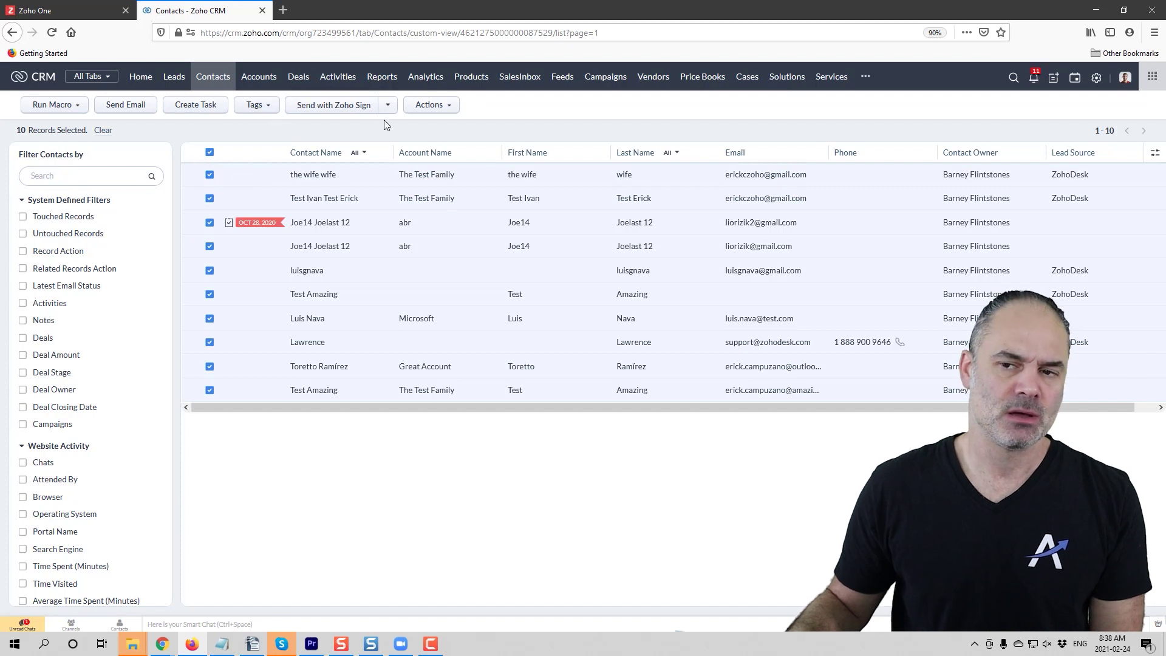
click(429, 107)
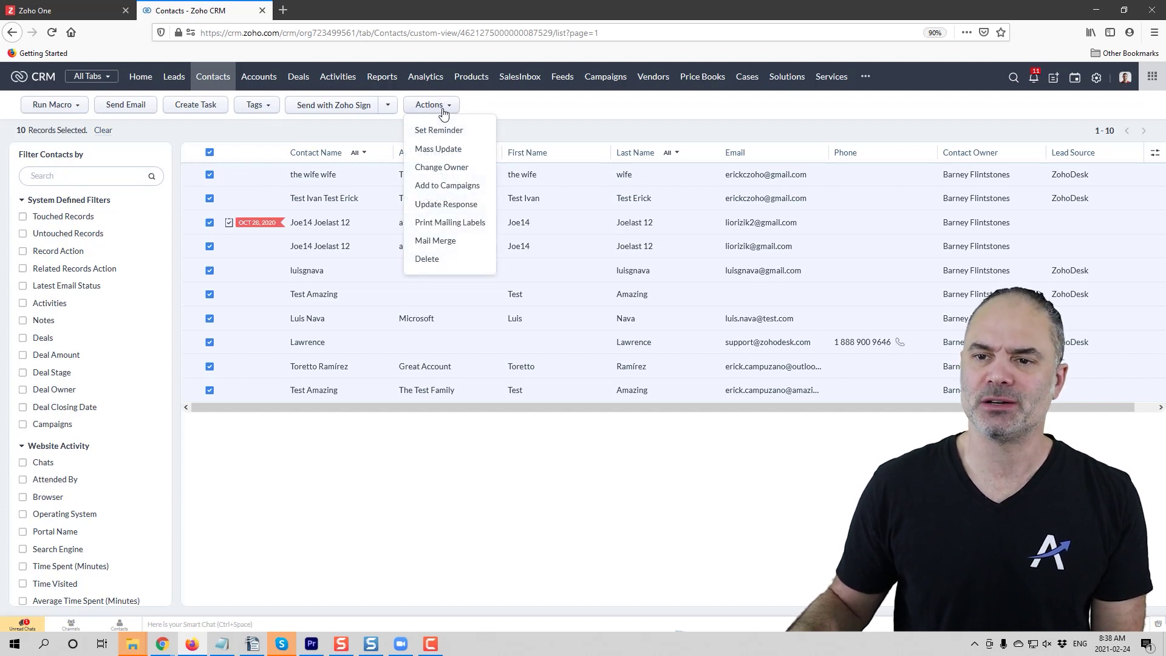
click(389, 105)
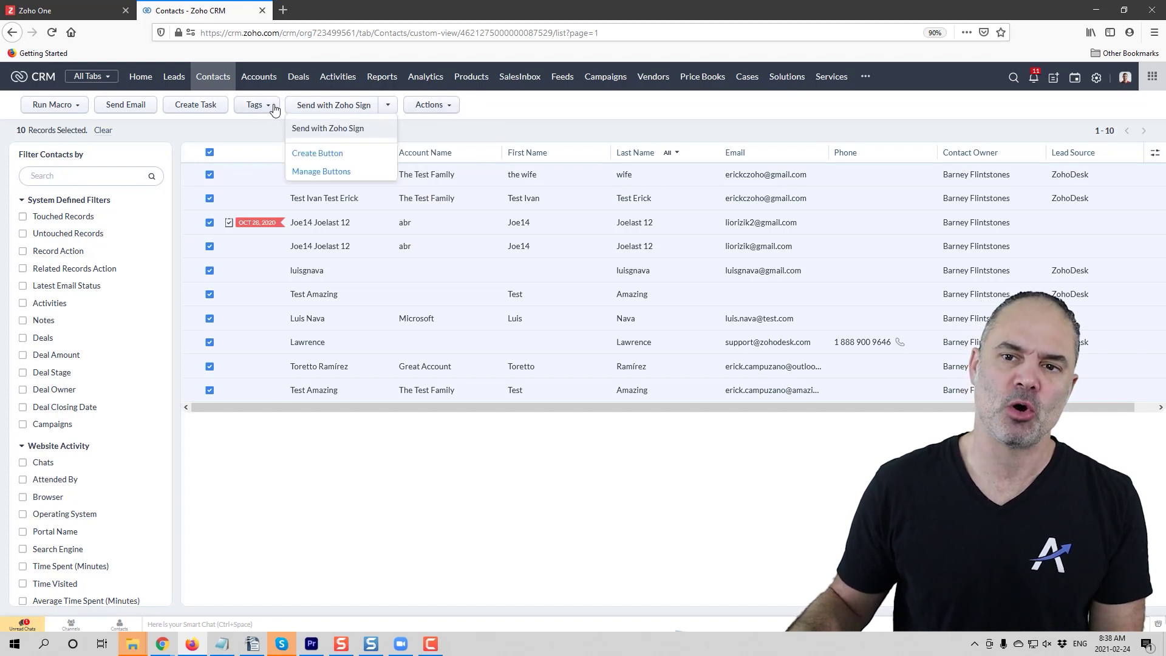
click(553, 119)
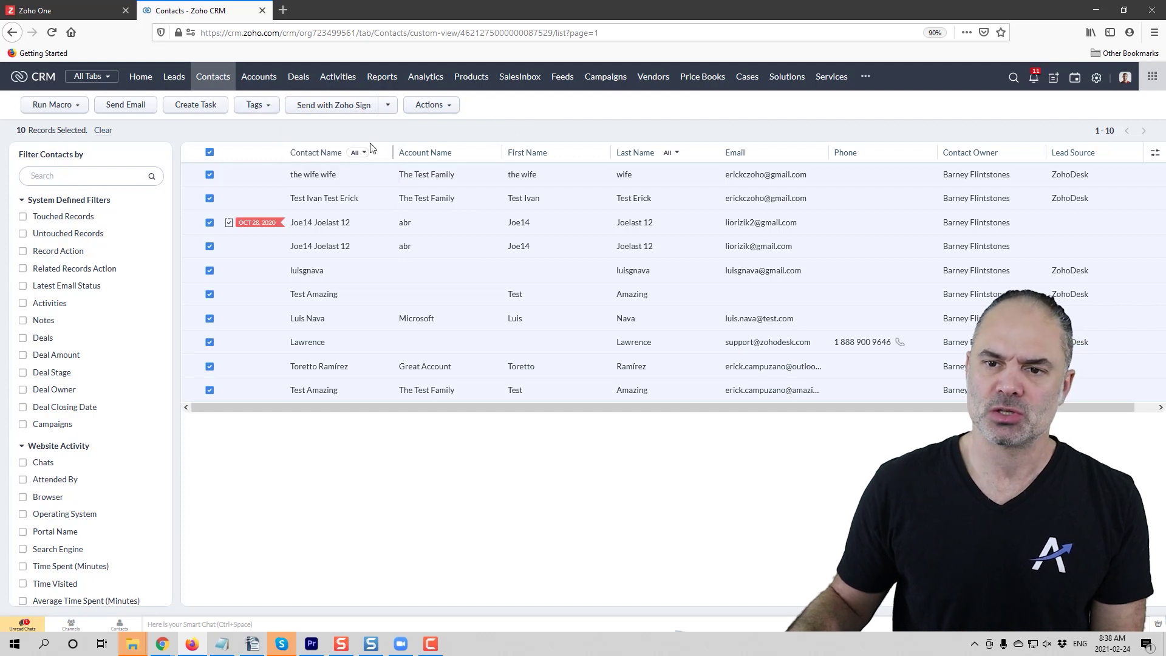
click(209, 152)
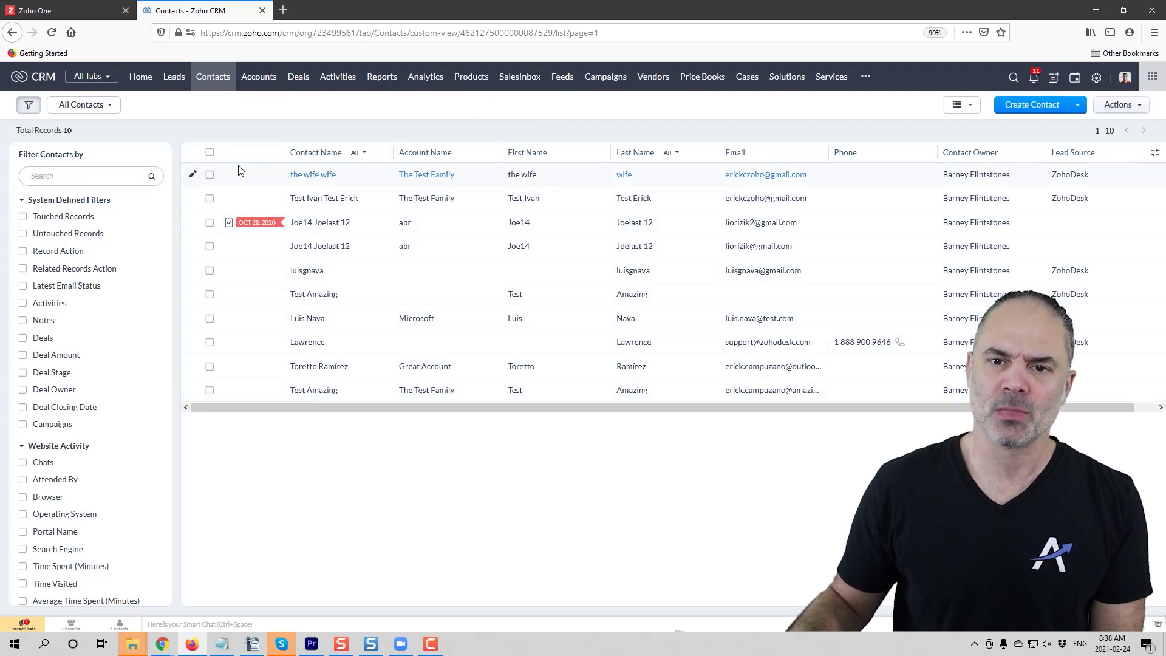
Toggle the Filter Contacts sidebar a few times, then open the first contact's record from the list.
click(29, 107)
click(28, 107)
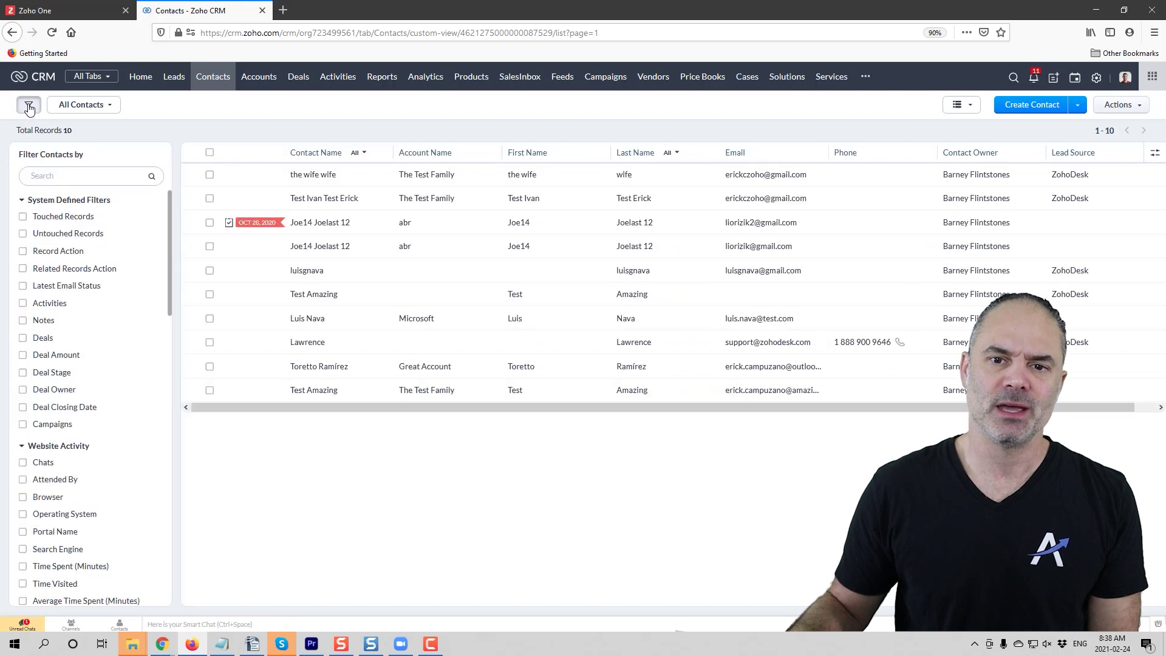
click(29, 107)
click(28, 107)
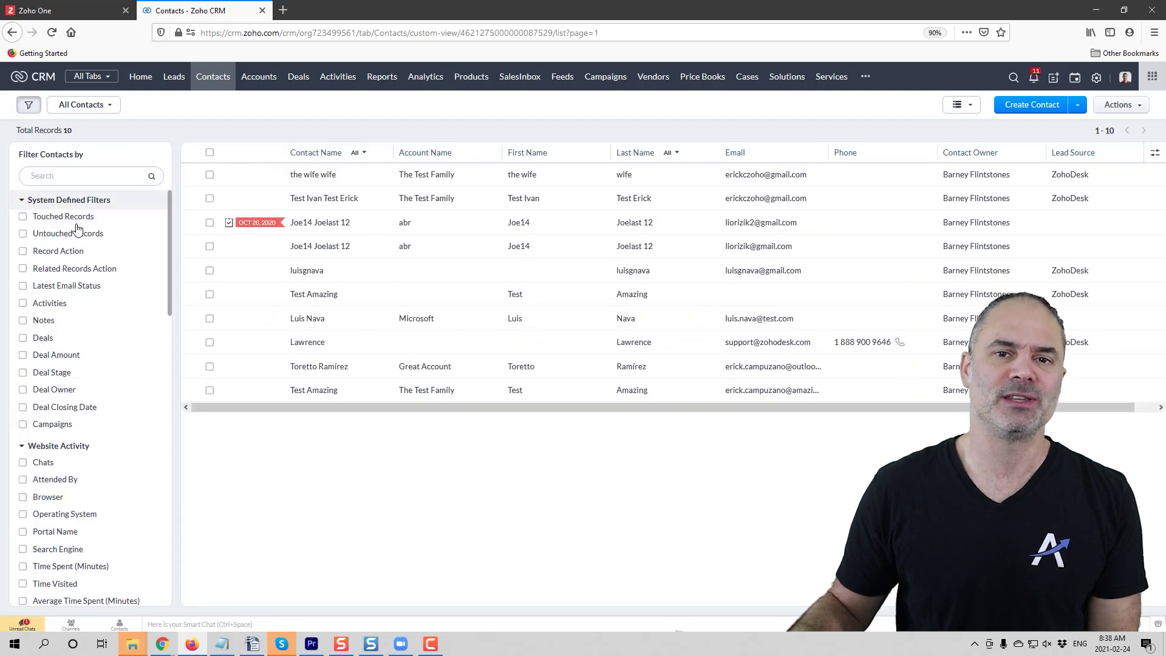
click(370, 177)
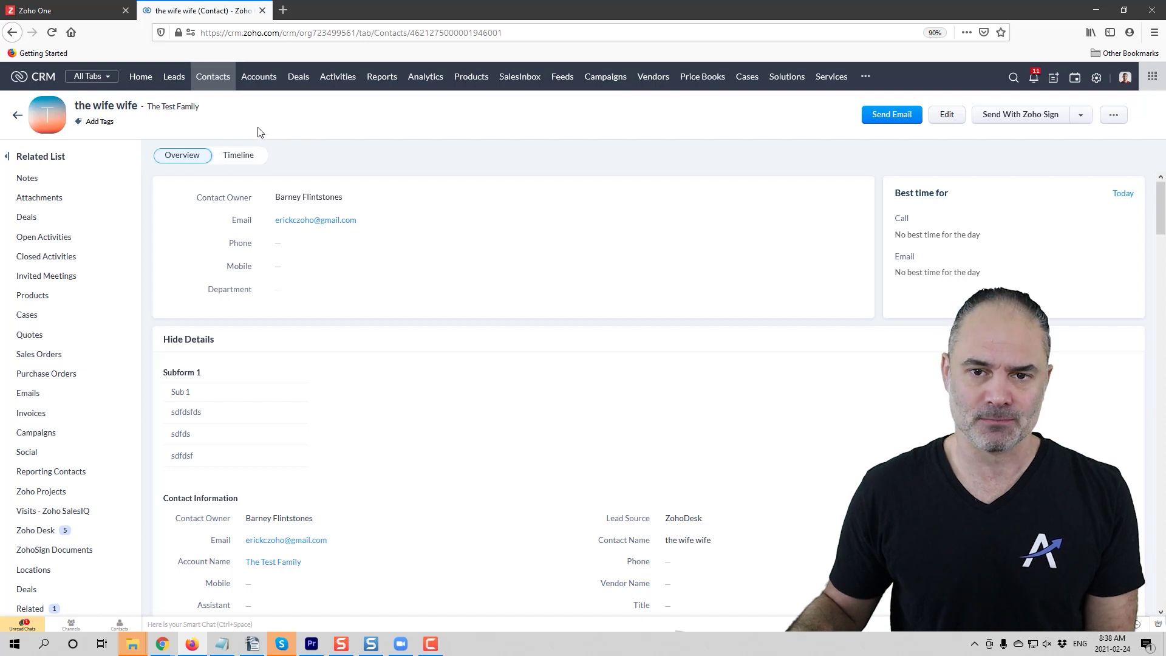
Leave the Related List panel collapsed after several toggles, then go to the Setup page.
click(7, 159)
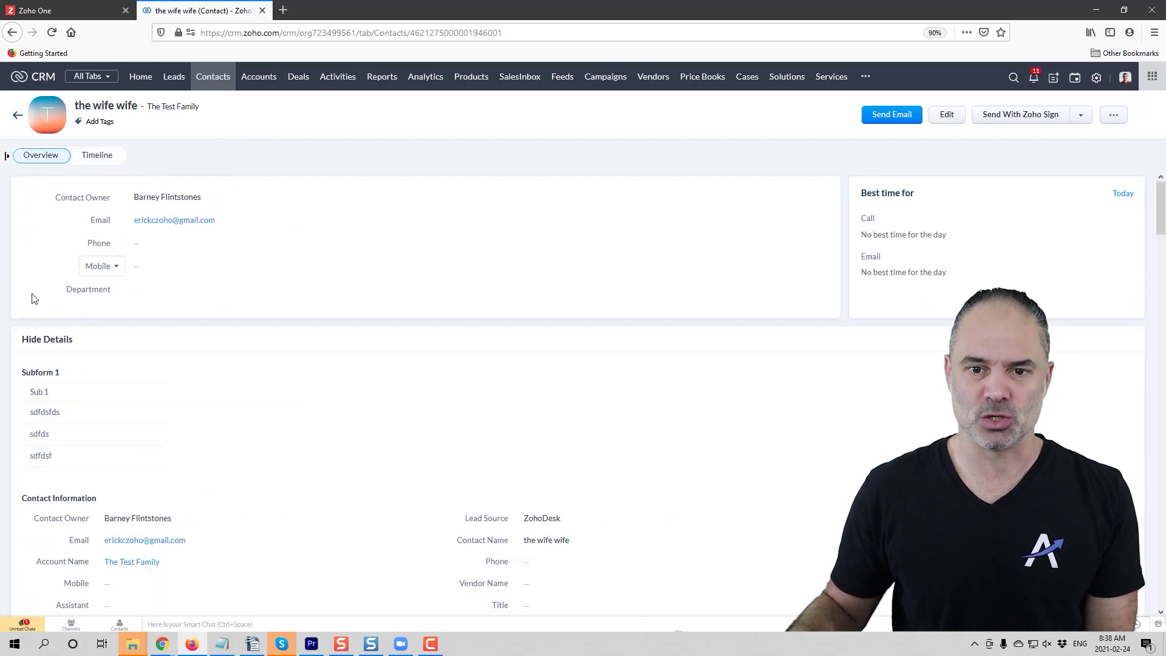
click(6, 159)
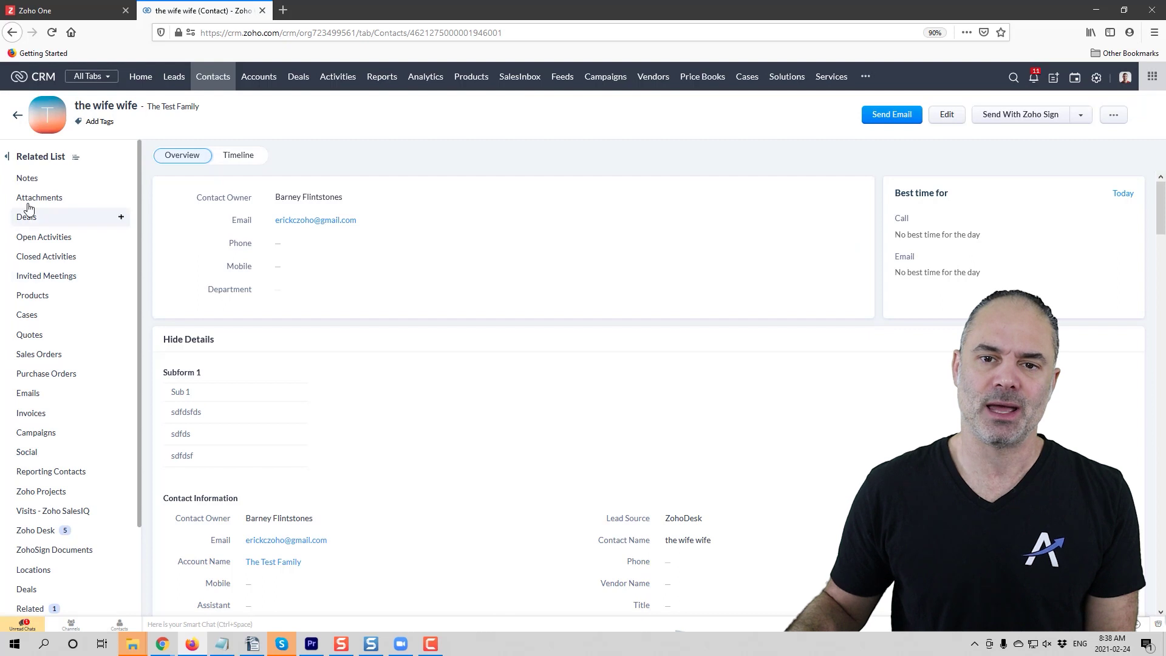
click(8, 158)
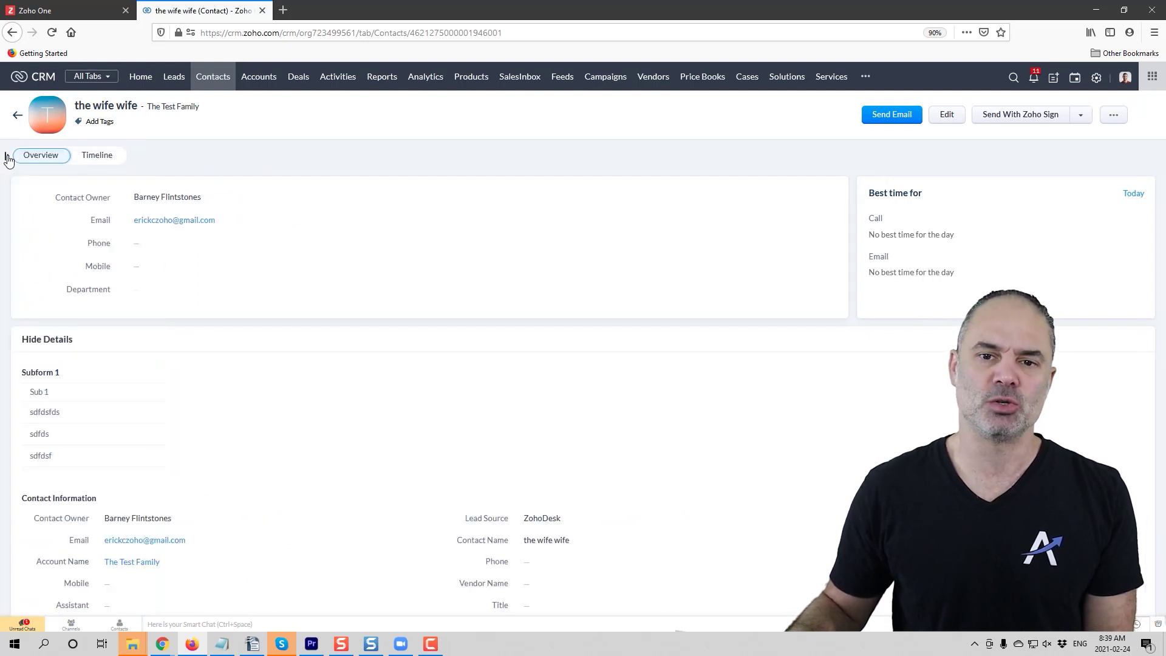
click(7, 158)
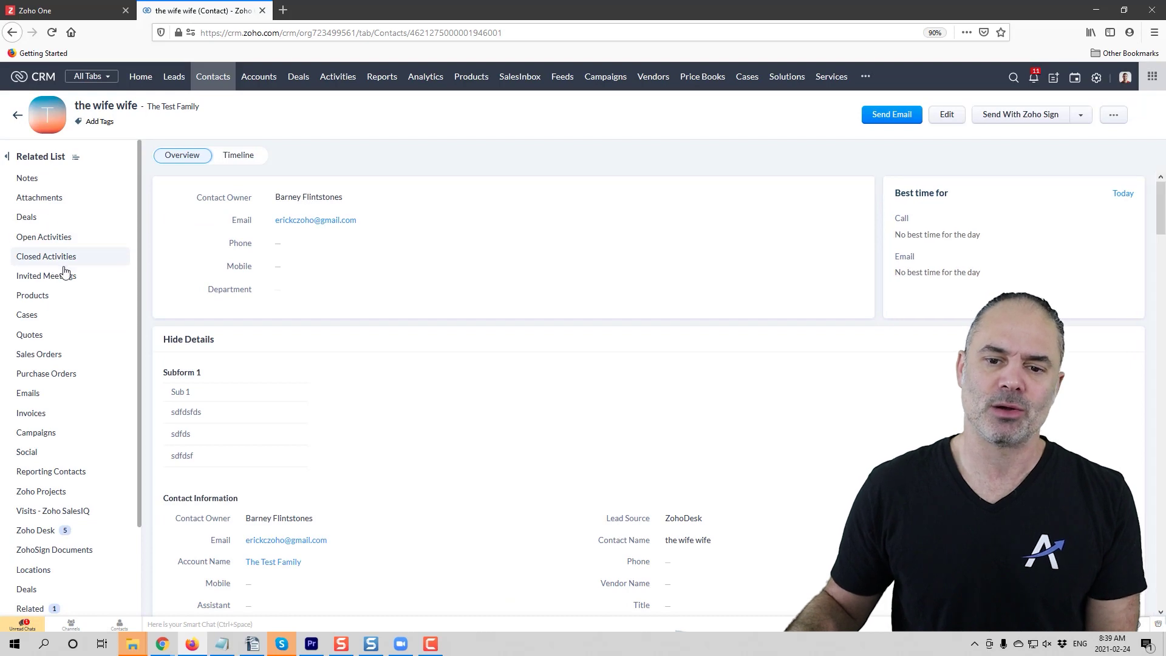
click(7, 158)
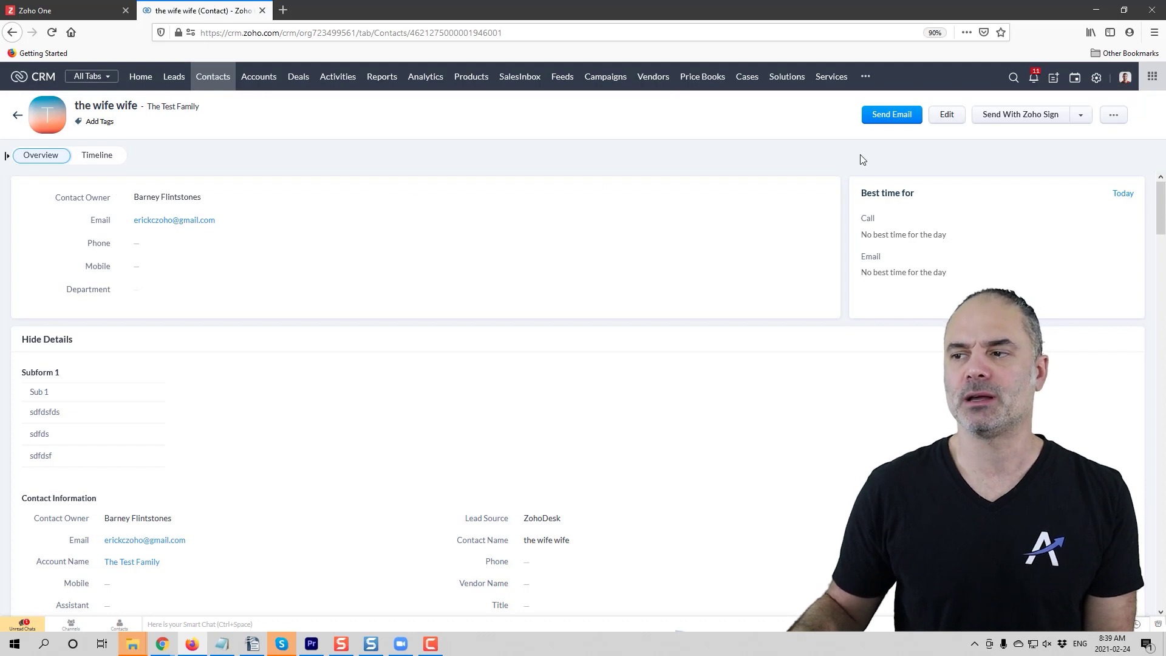
click(1097, 79)
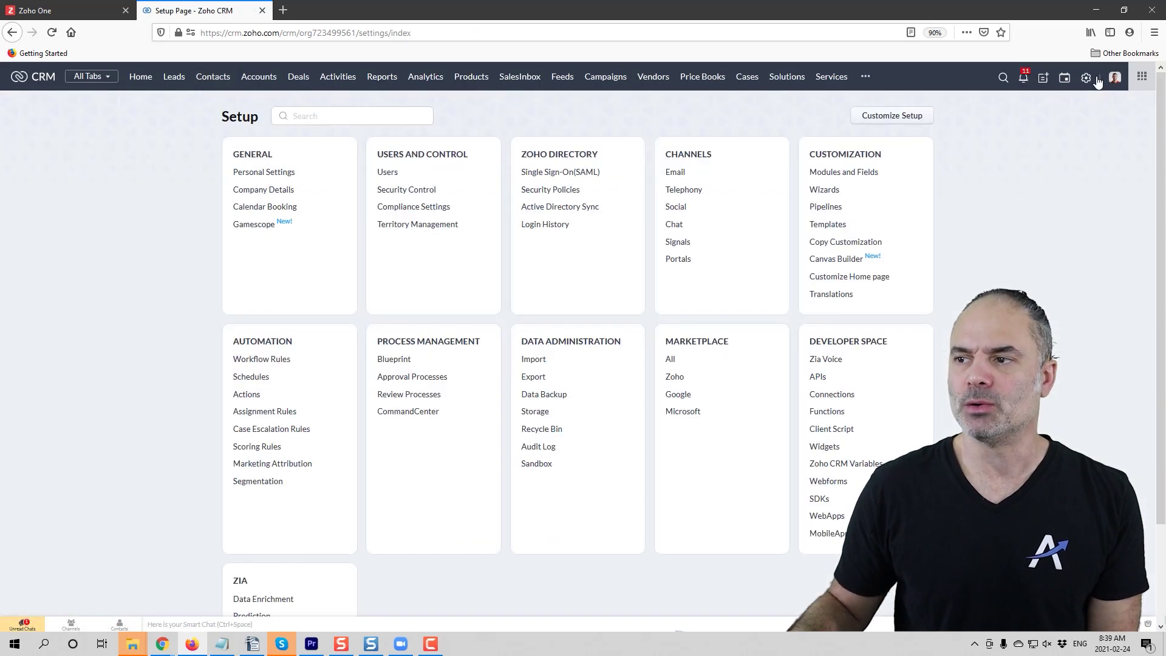
Open Big Deal Rule from Workflow Rules and confirm its trigger stays on create or edit.
click(273, 361)
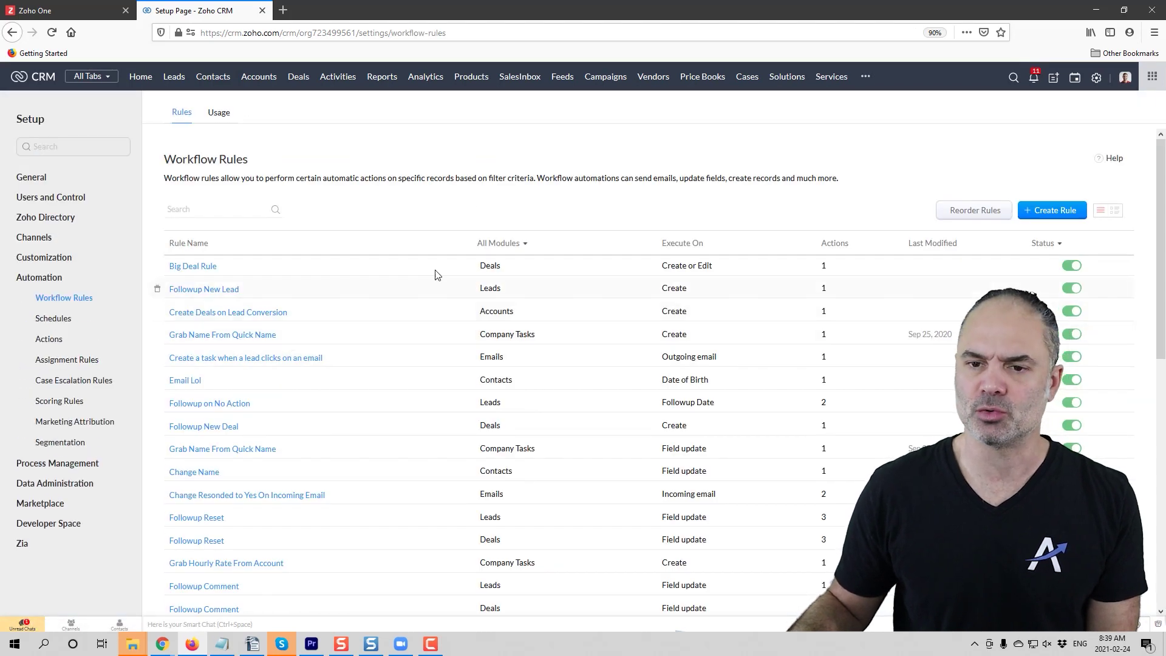
click(208, 267)
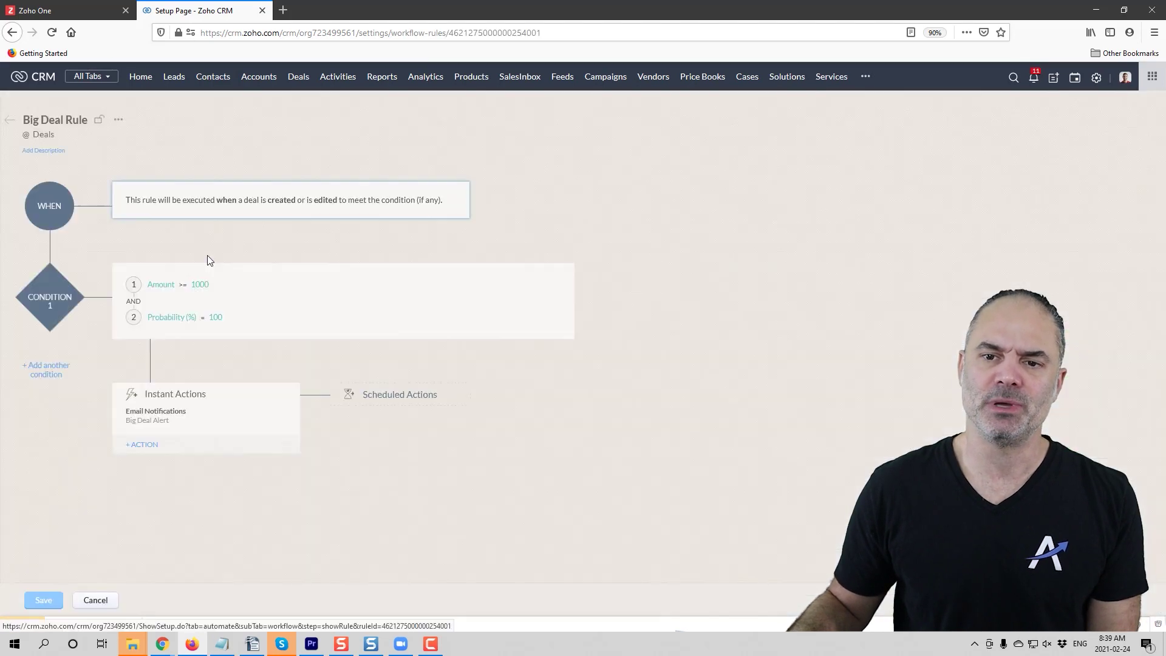
click(455, 196)
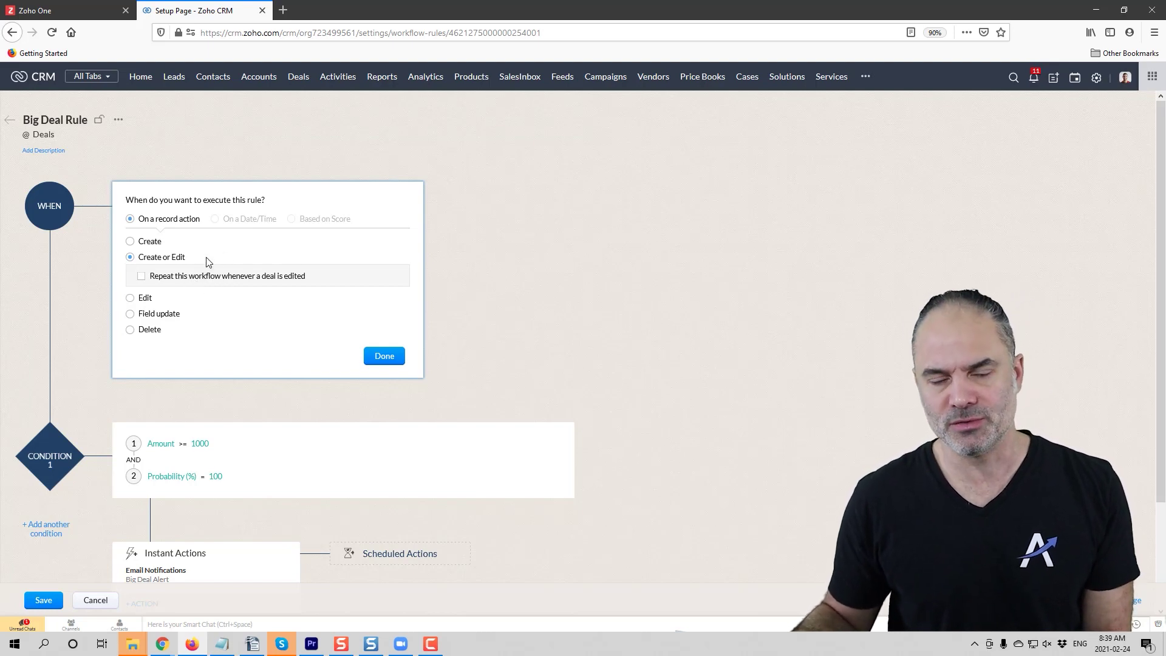
click(424, 332)
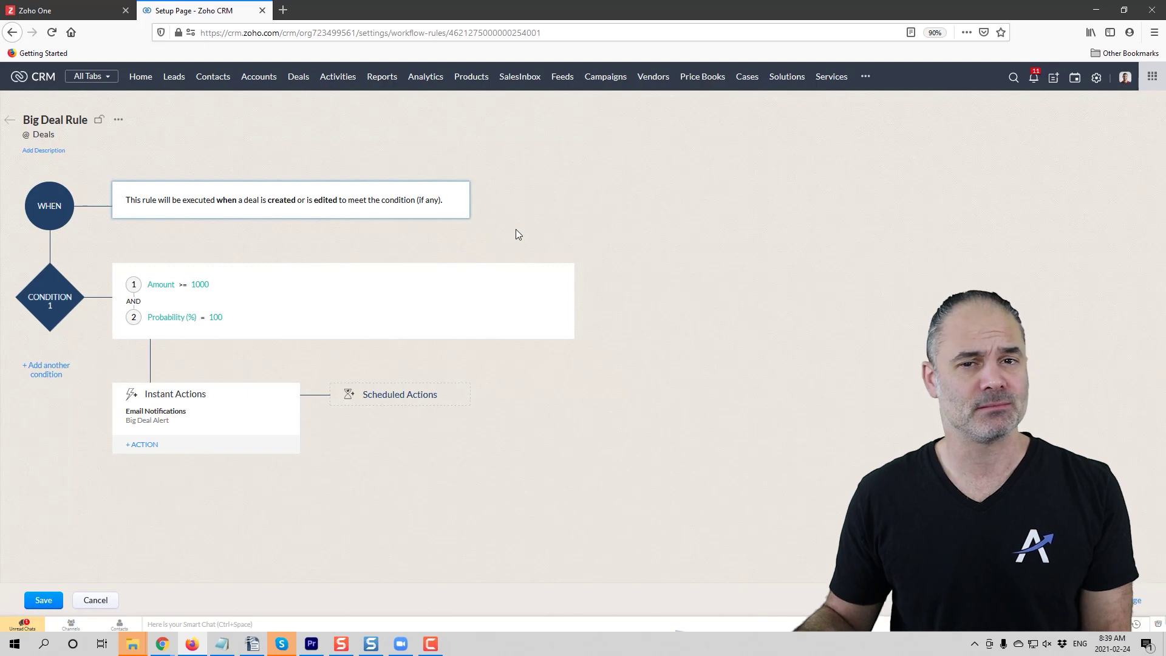